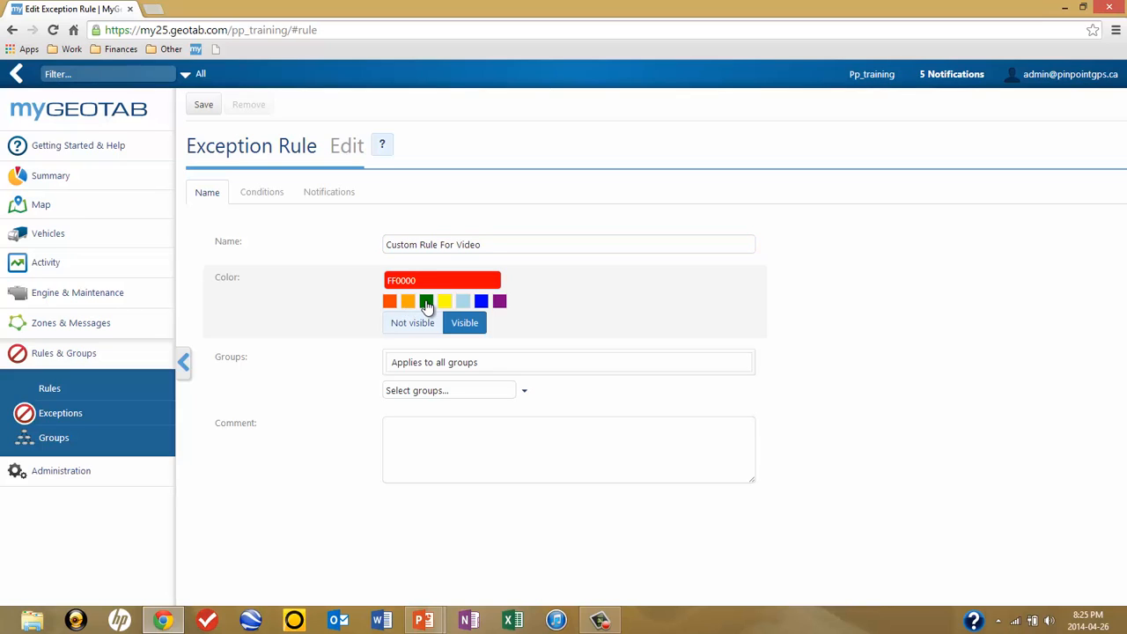
# - Set the rule's color to the custom olive shade 7D8032 and check which groups are available for it
pyautogui.click(427, 303)
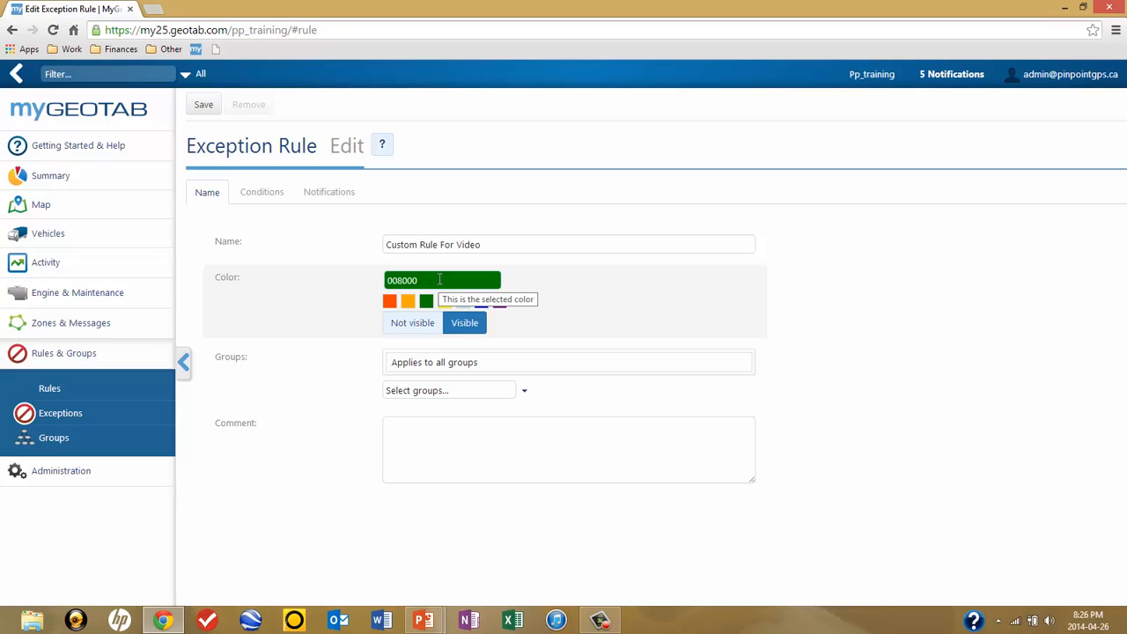
pyautogui.click(440, 279)
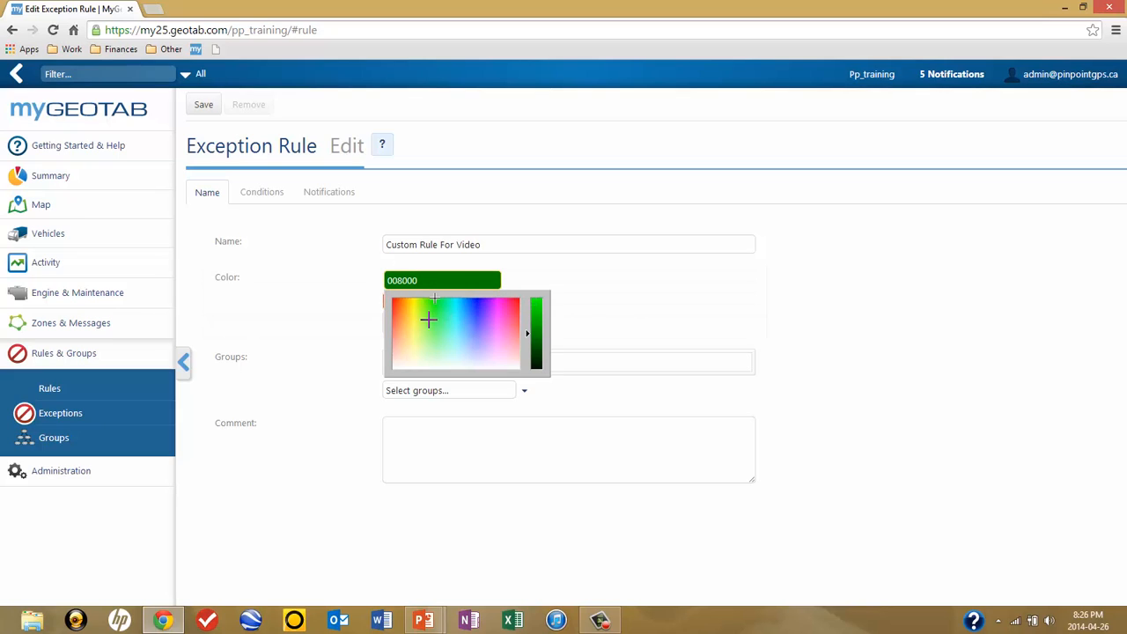
pyautogui.click(414, 325)
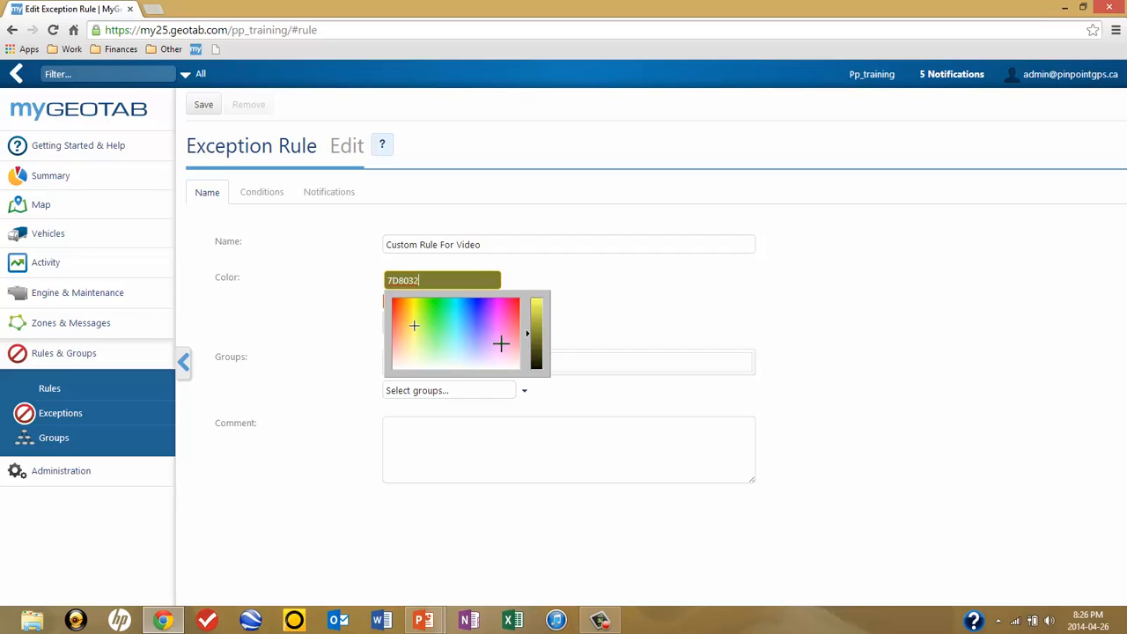
pyautogui.click(349, 315)
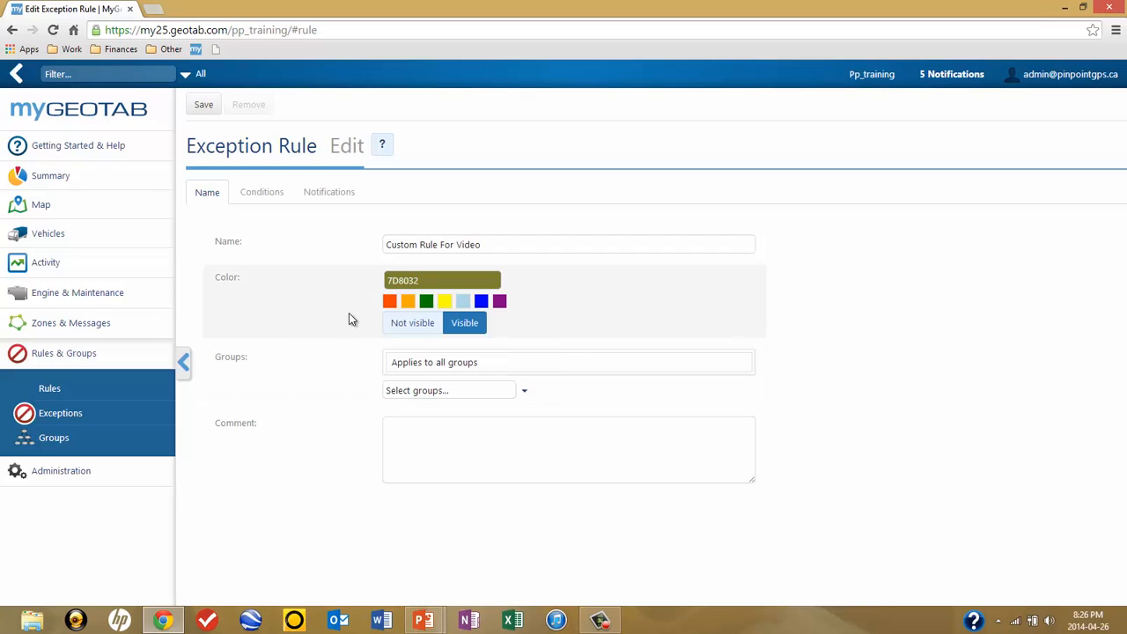
pyautogui.click(525, 394)
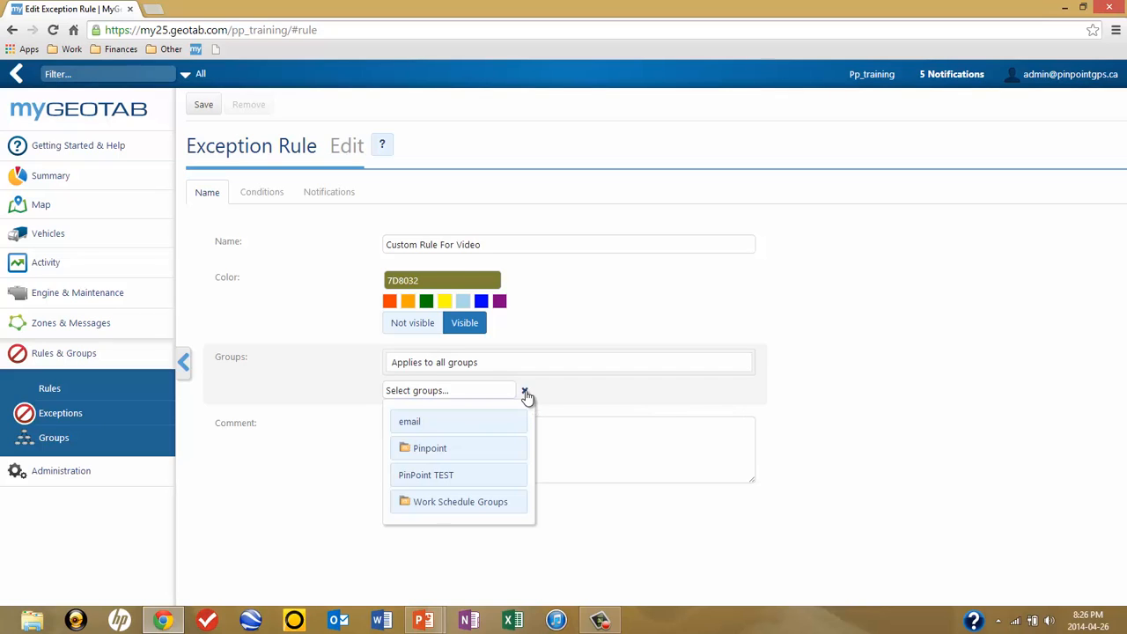
pyautogui.click(636, 404)
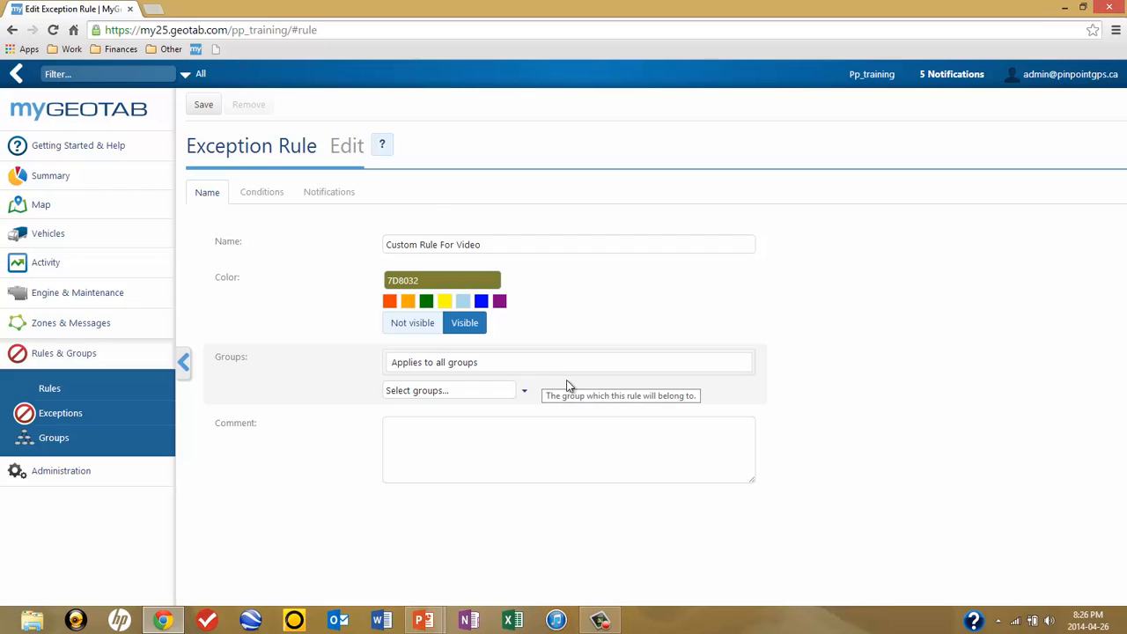
# - Add a zone condition to the rule for vehicles inside the "shell park" zone
pyautogui.click(254, 199)
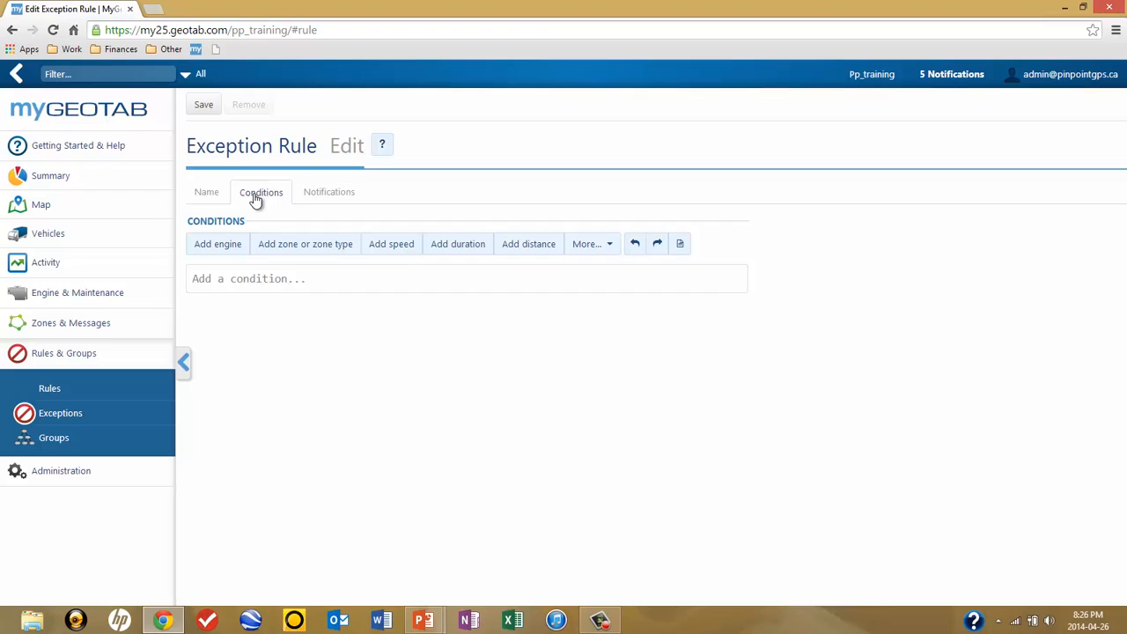
pyautogui.click(300, 252)
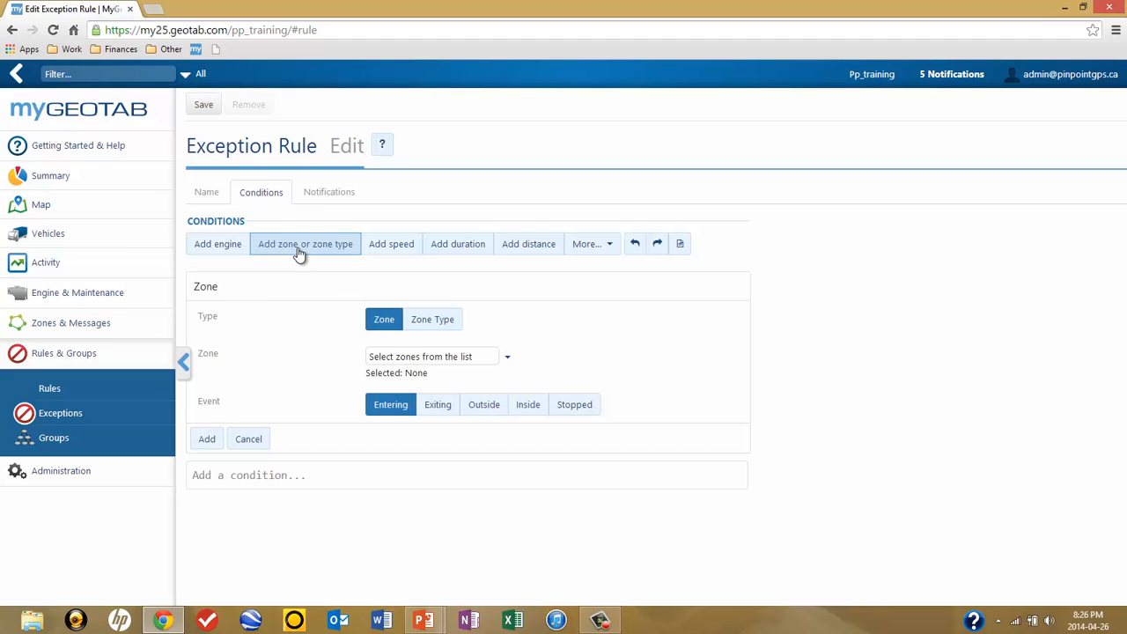
pyautogui.click(508, 359)
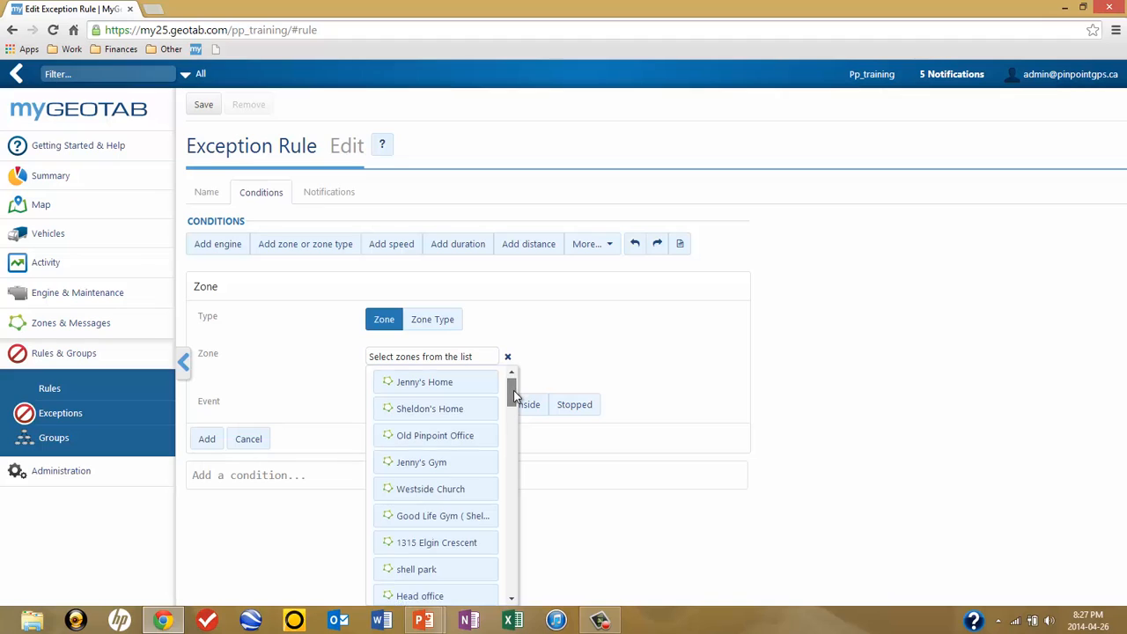
pyautogui.moveTo(512, 388); pyautogui.dragTo(513, 406)
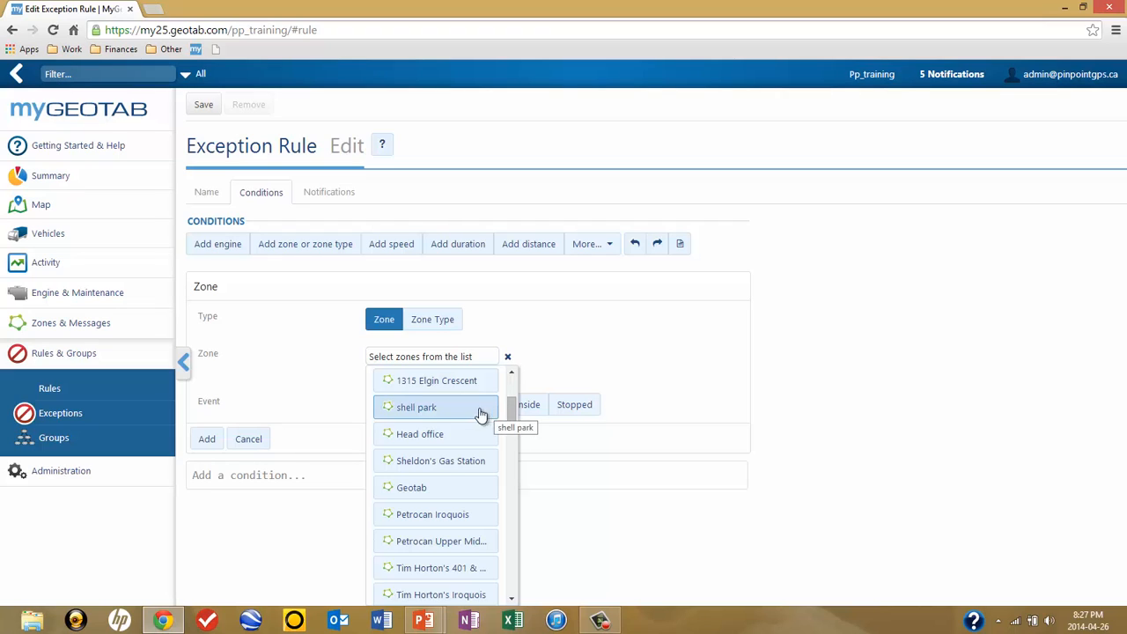
pyautogui.click(426, 411)
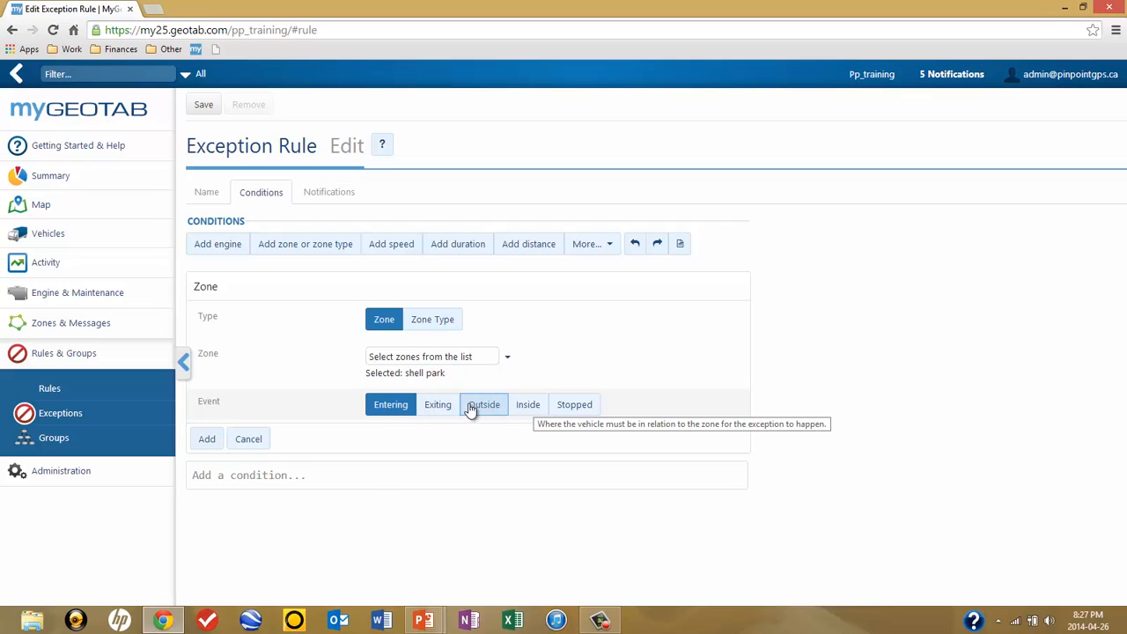
pyautogui.click(526, 408)
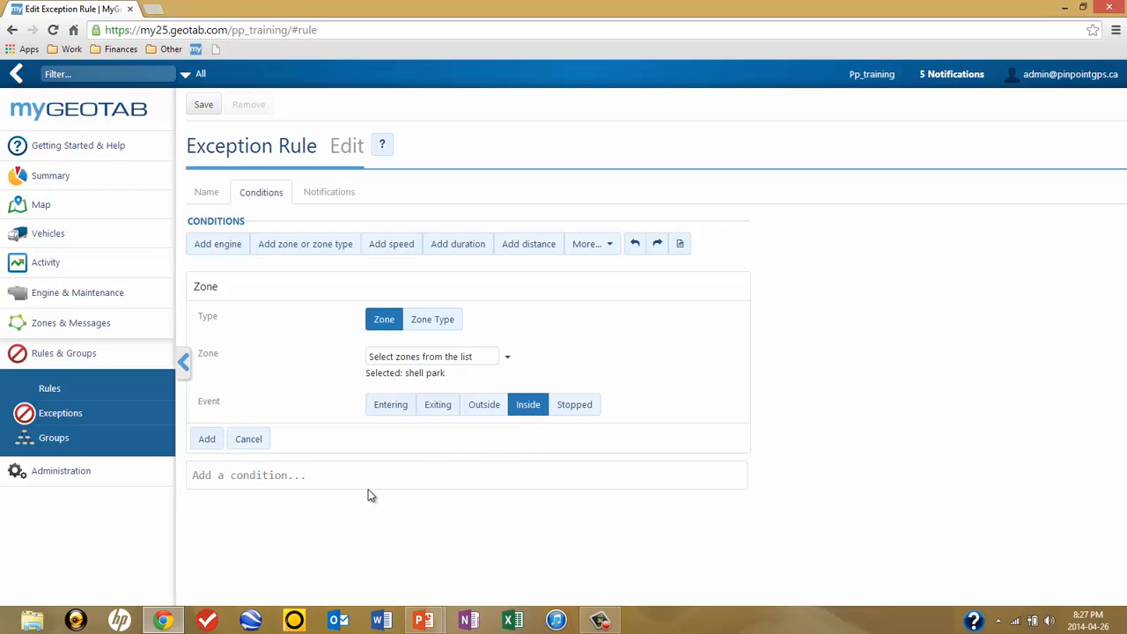
pyautogui.click(207, 440)
pyautogui.click(207, 440)
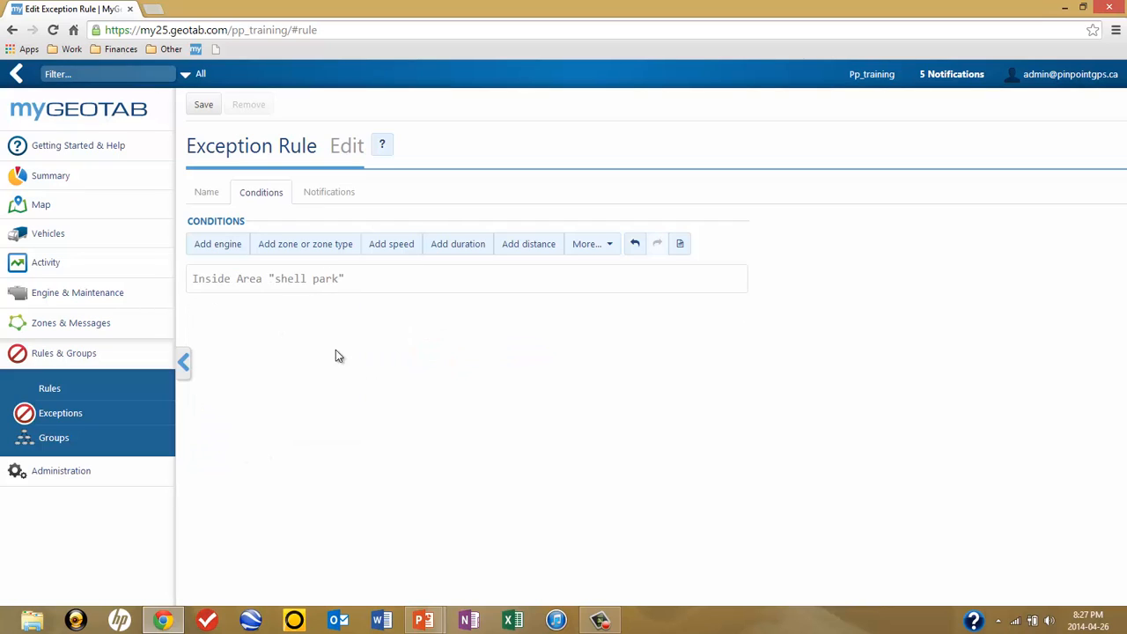
# - Add a speed condition to the rule for driving over the limit by 10 km/h
pyautogui.click(394, 248)
pyautogui.click(395, 248)
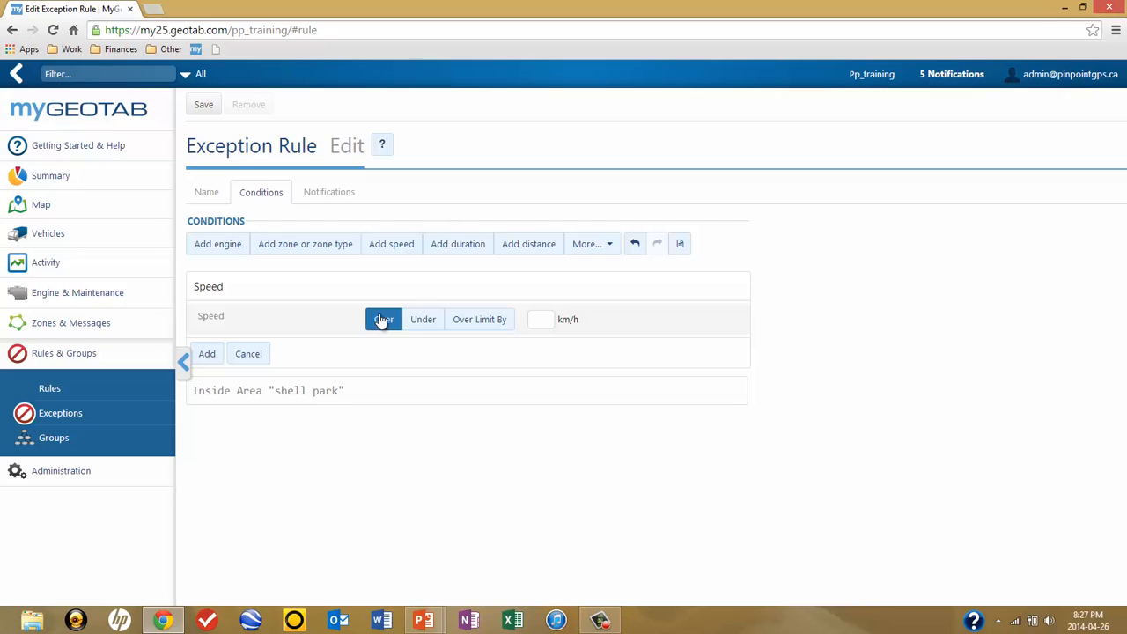
pyautogui.click(501, 323)
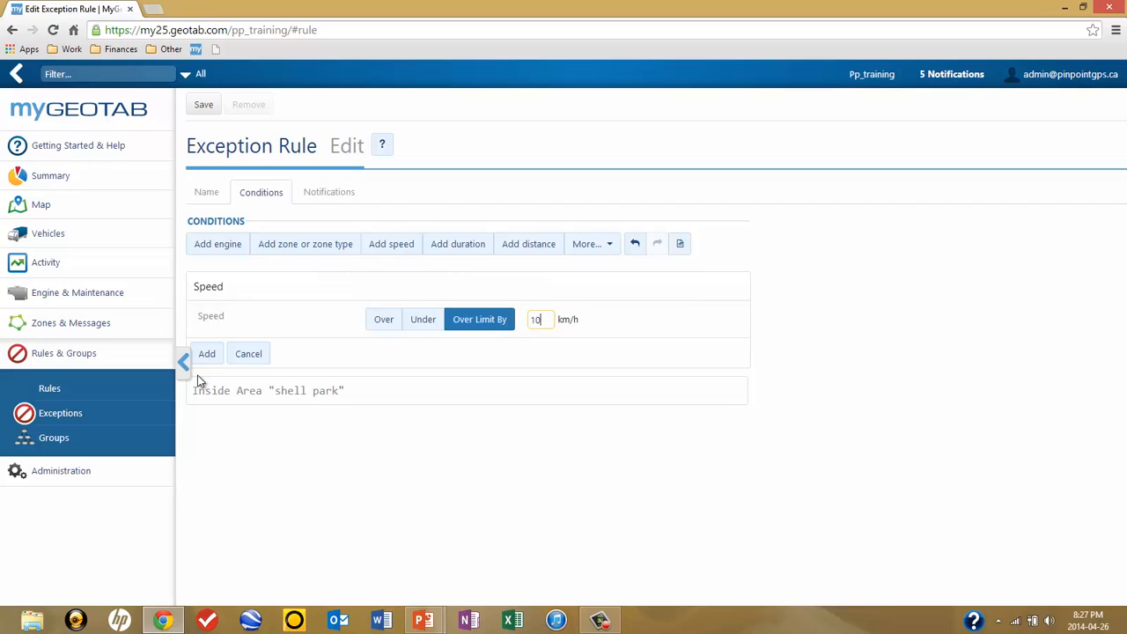
pyautogui.click(207, 353)
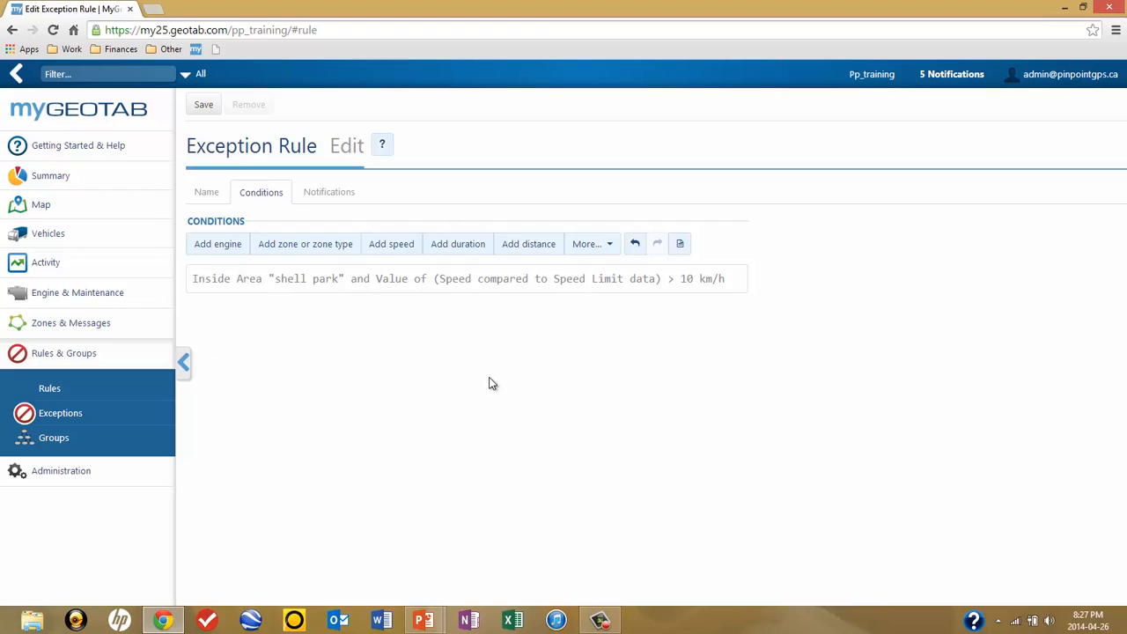
# - Add a duration condition to the rule for over 10 seconds
pyautogui.click(462, 247)
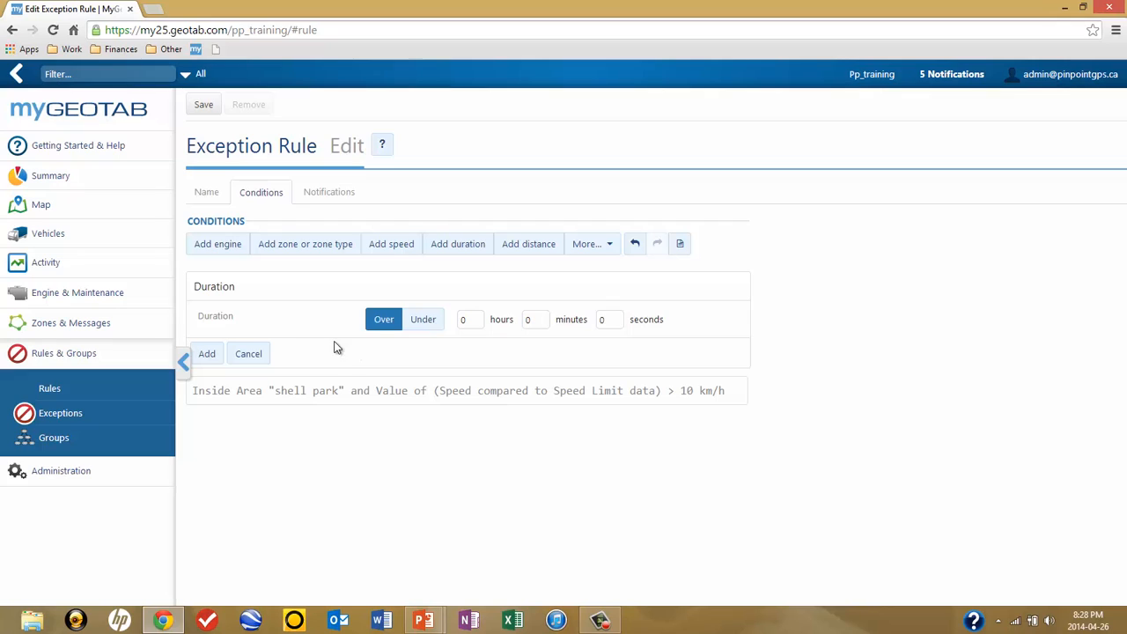
pyautogui.click(604, 319)
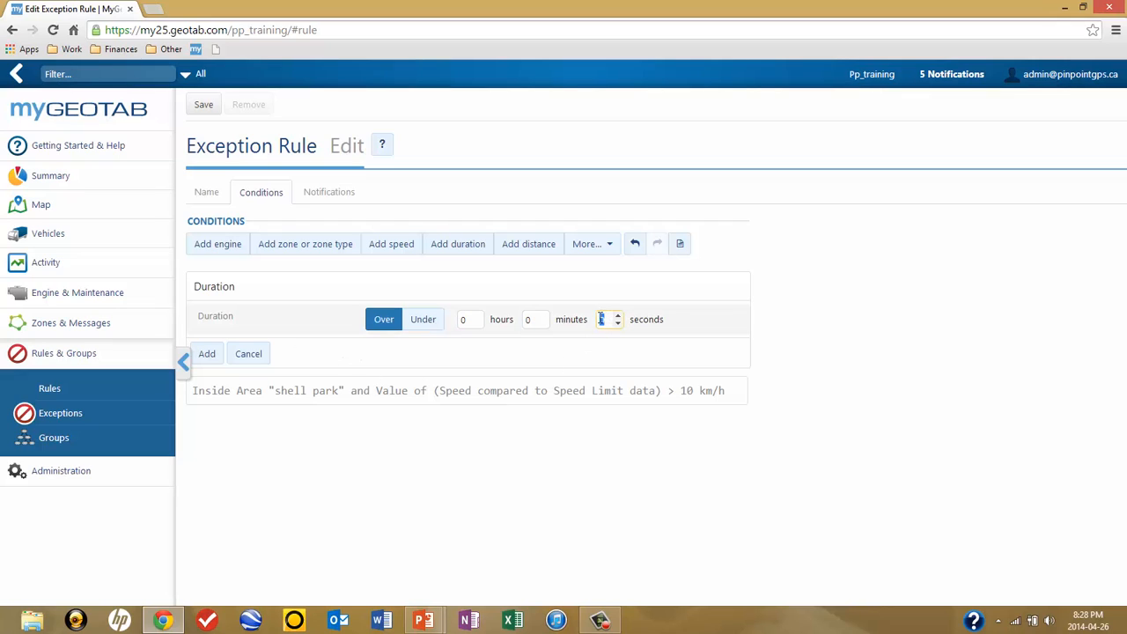
pyautogui.write('10')
pyautogui.click(208, 355)
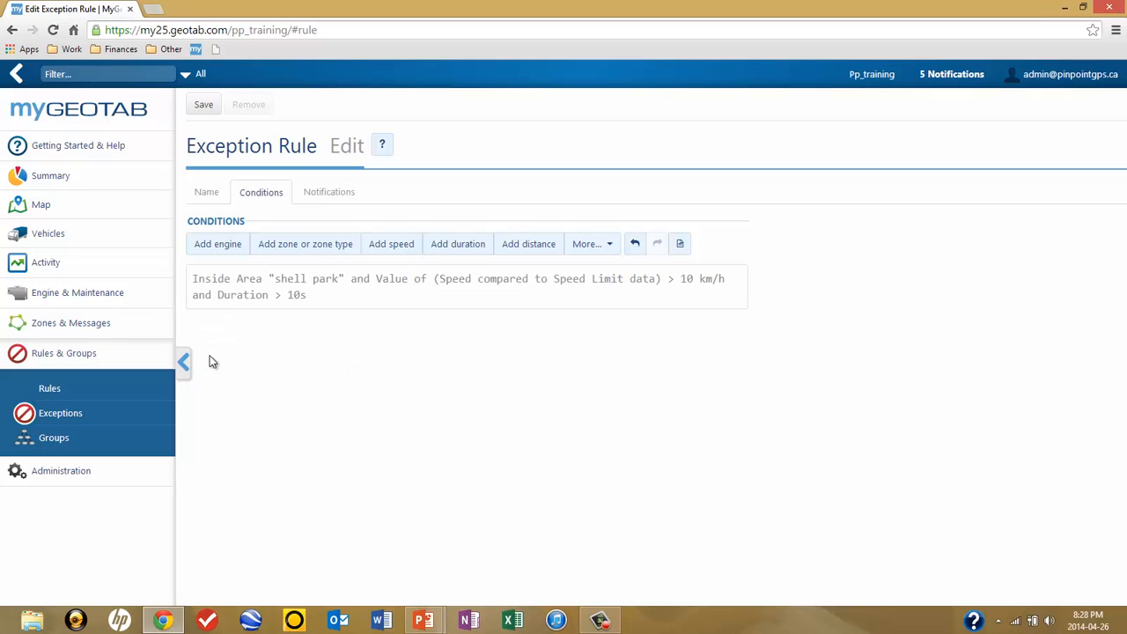
# - Look through the additional condition types without adding any, and save the exception rule
pyautogui.click(610, 246)
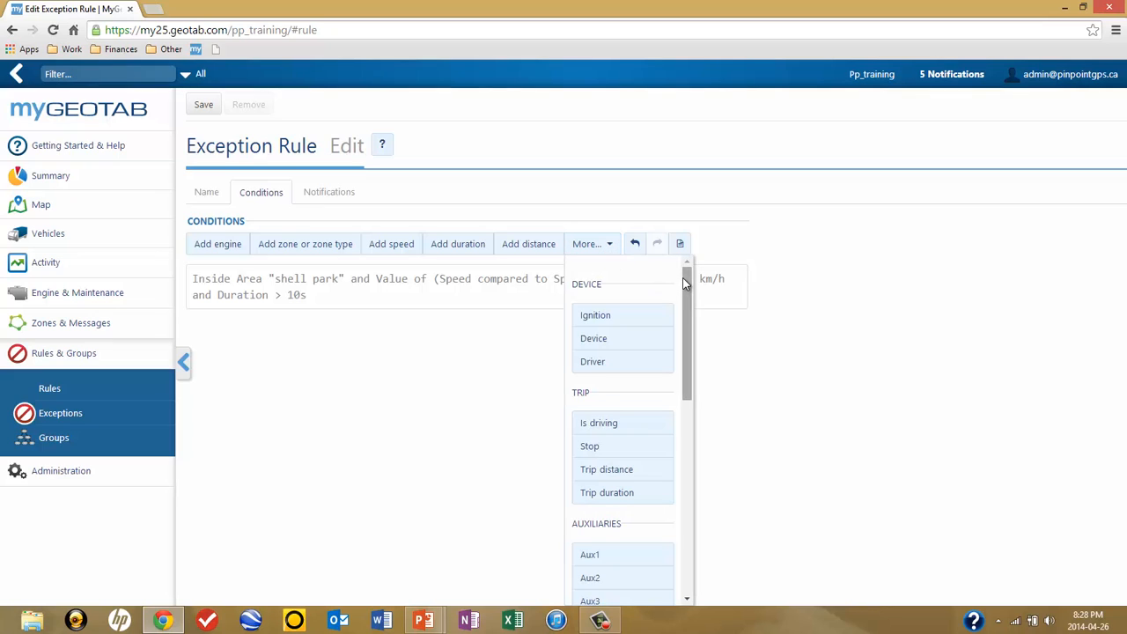
pyautogui.moveTo(688, 275); pyautogui.dragTo(596, 244)
pyautogui.click(383, 403)
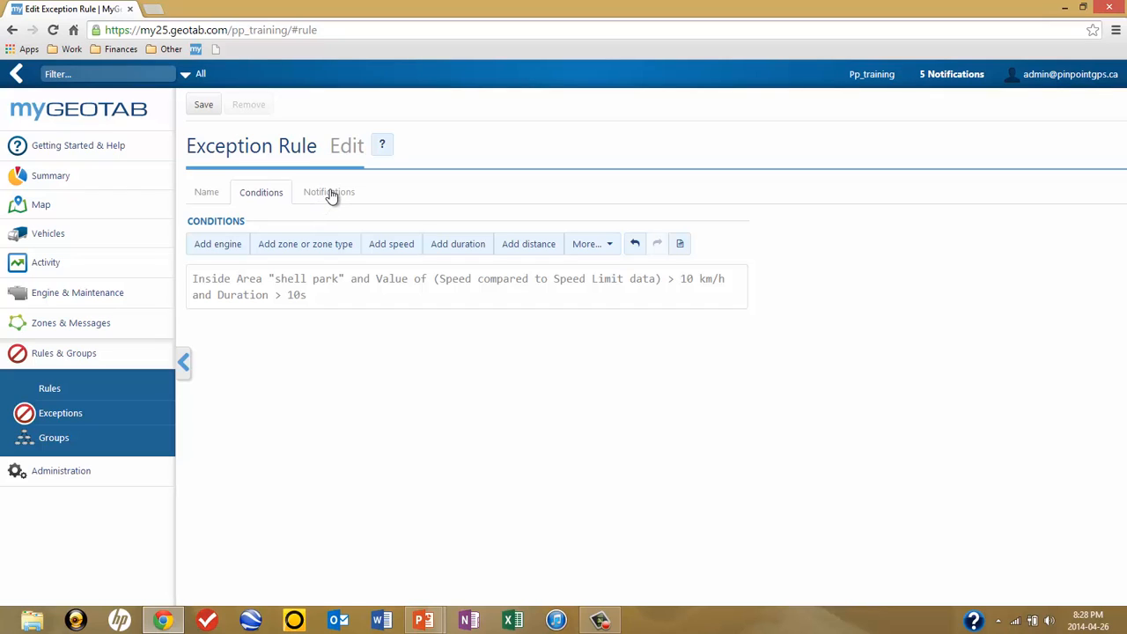
pyautogui.click(204, 106)
pyautogui.click(205, 106)
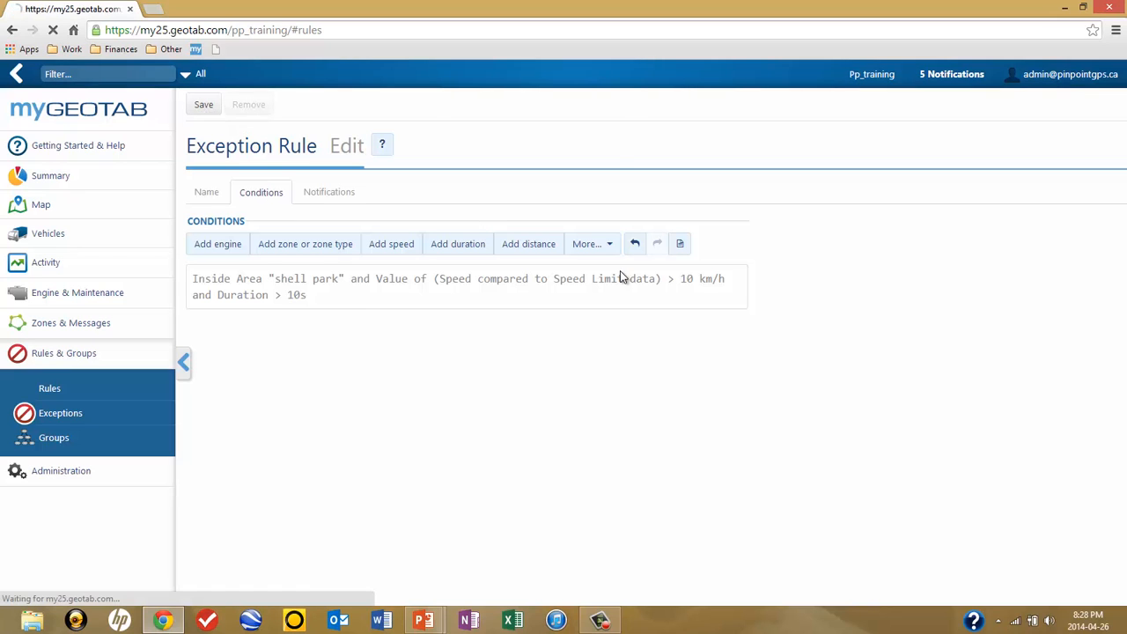
# - Reopen Custom Rule For Video from the Advanced rules list and review its conditions
pyautogui.scroll(-15, 834, 279)
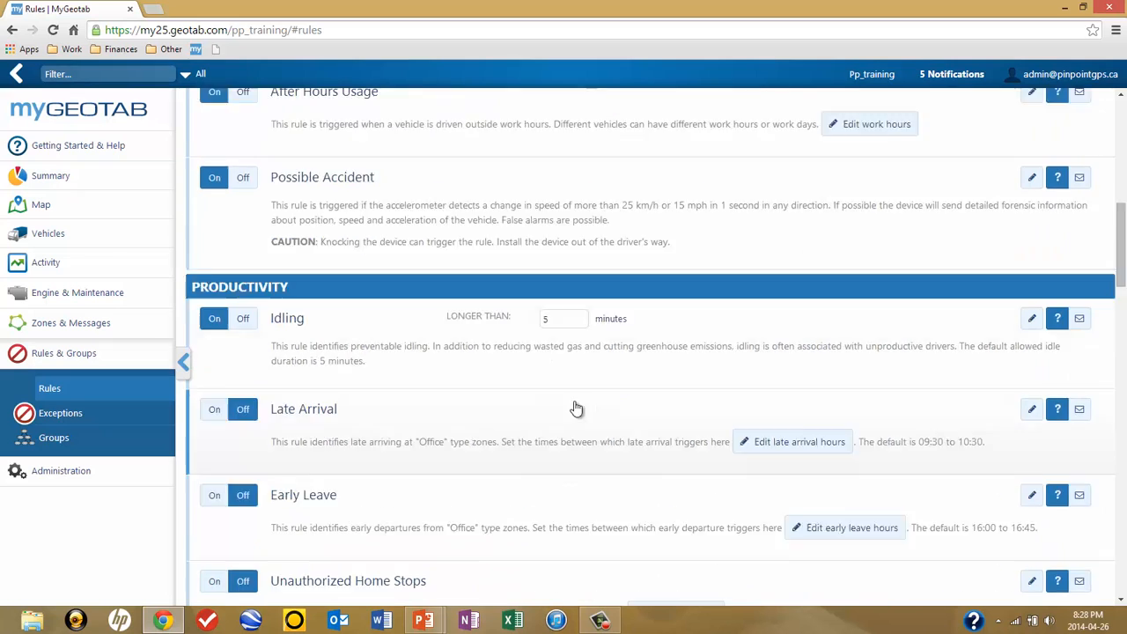
pyautogui.scroll(-6, 455, 385)
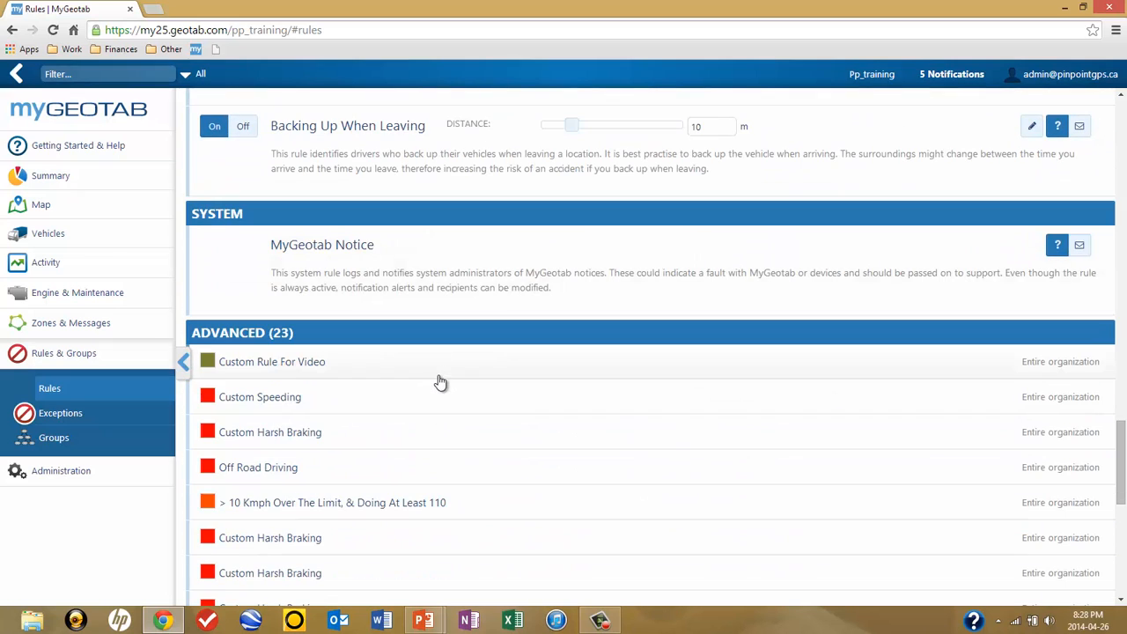
pyautogui.scroll(-1, 368, 368)
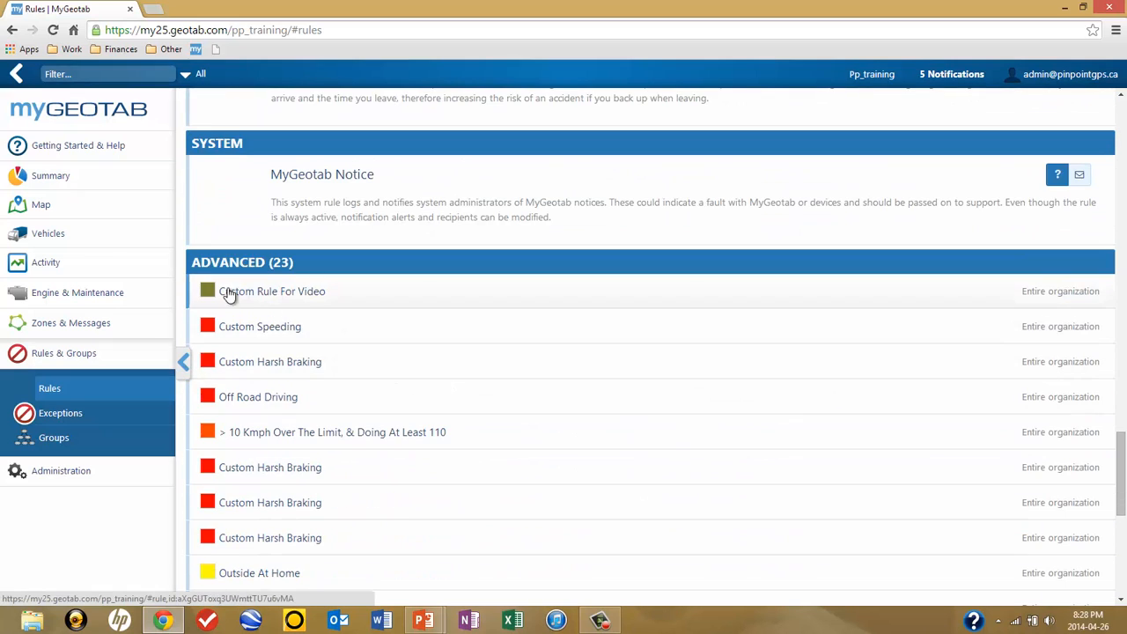
pyautogui.click(268, 294)
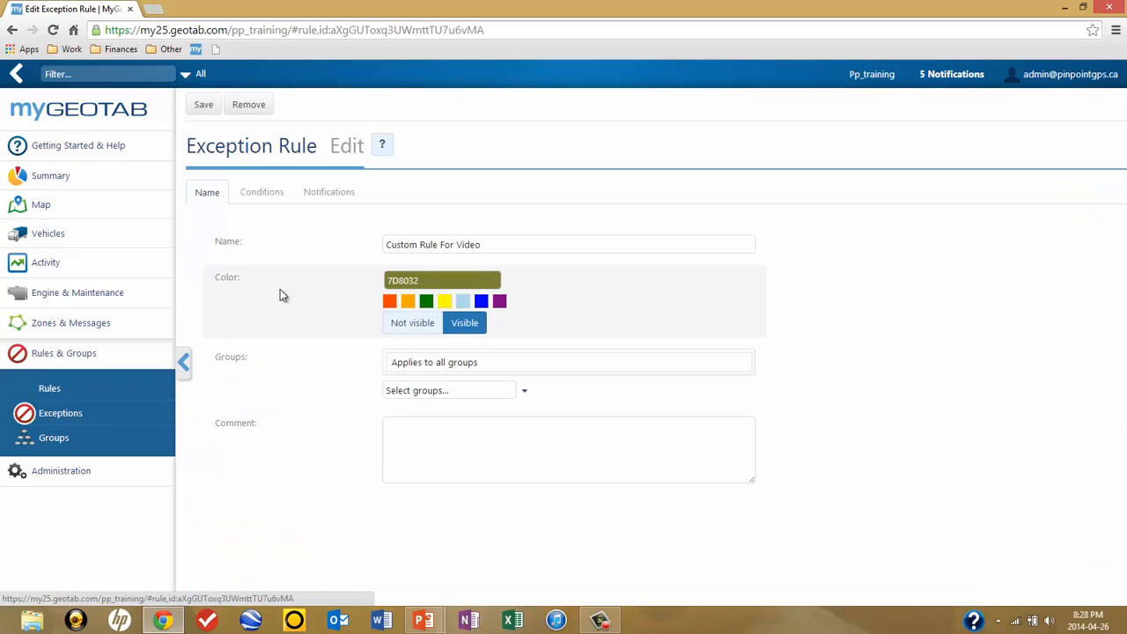
pyautogui.click(268, 196)
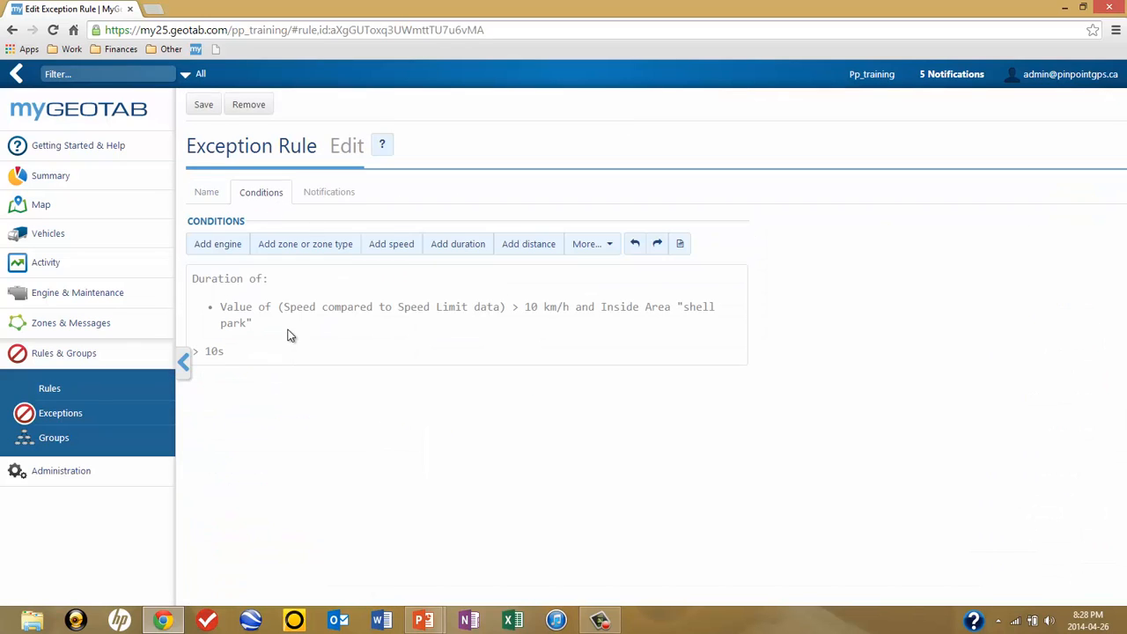